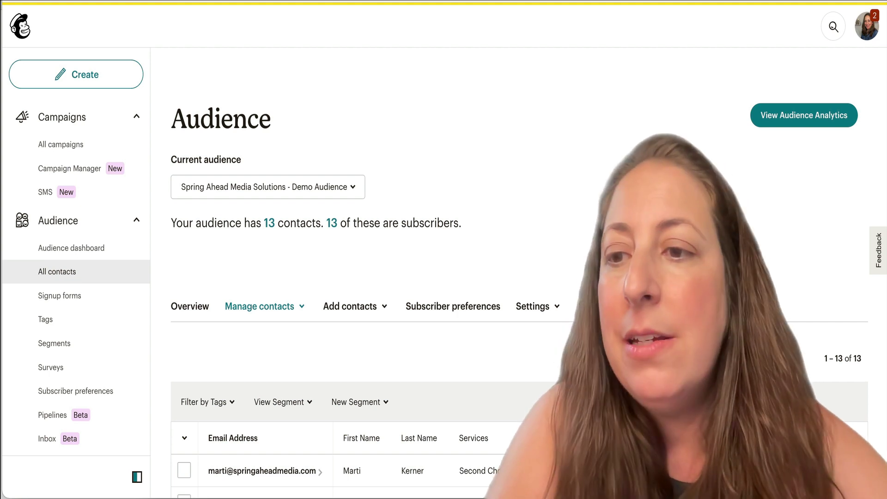
Go from the audience dashboard to the Audiences list via Manage Audience > View audiences.
left_click(71, 254)
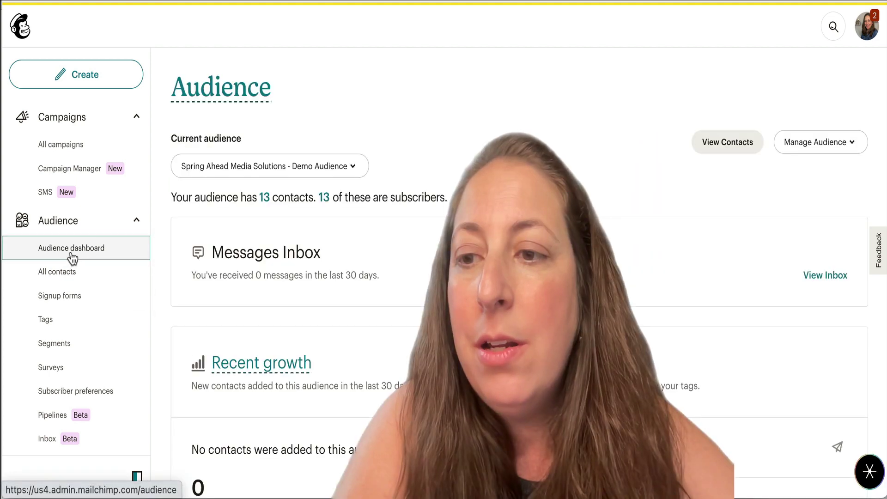
left_click(847, 150)
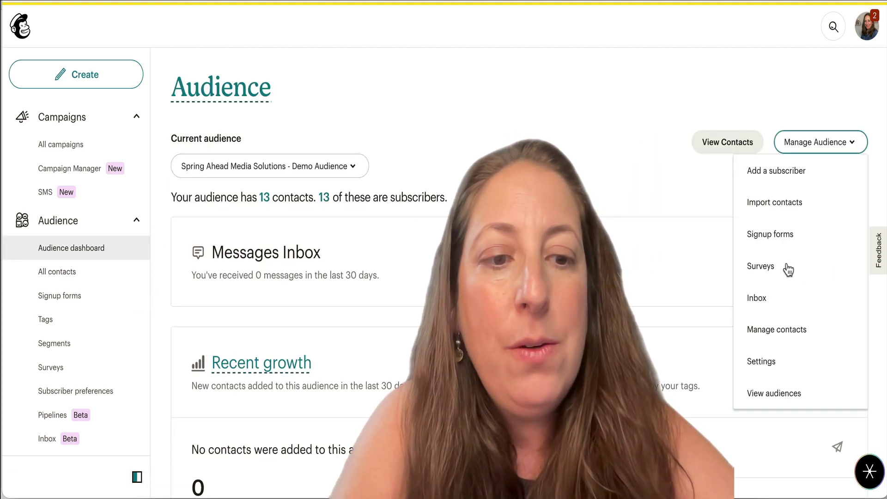
left_click(757, 395)
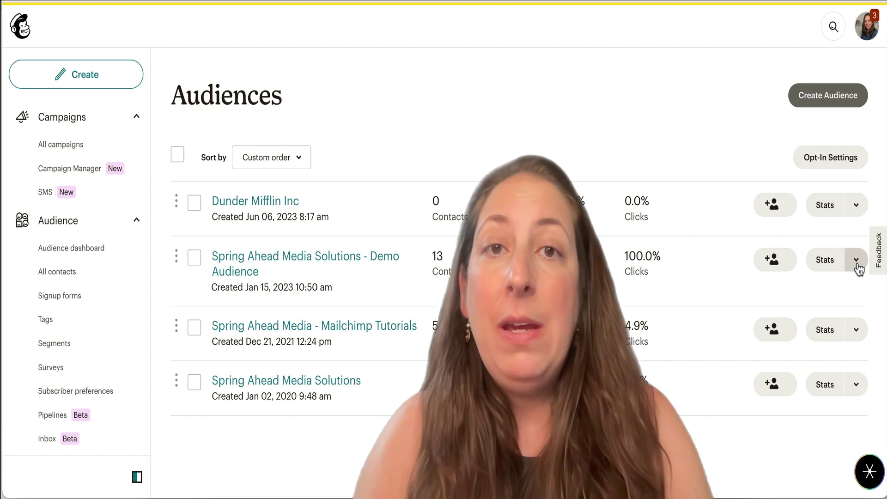
Combine Dunder Mifflin Inc into Spring Ahead Media Solutions, confirming with 'CONFIRM'.
left_click(857, 264)
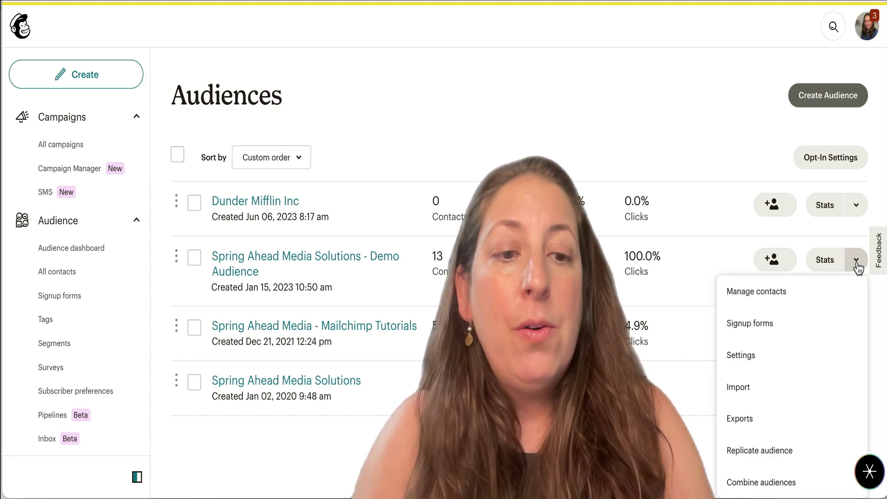
left_click(737, 478)
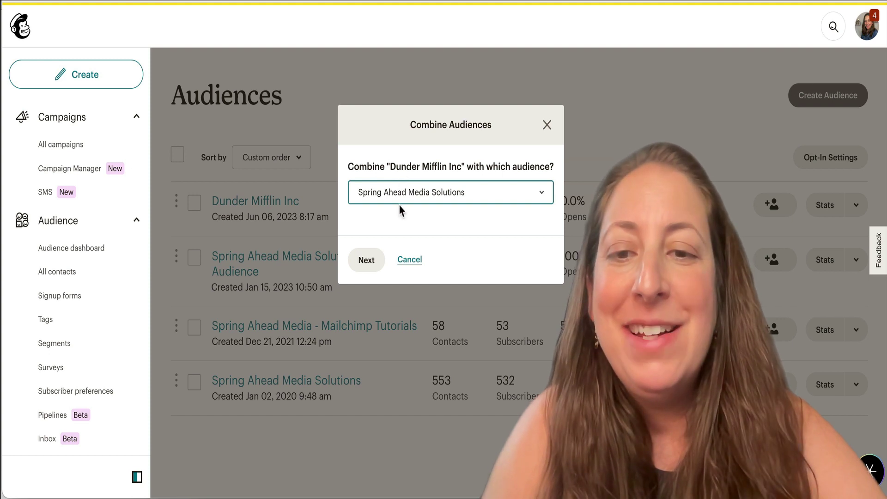
left_click(370, 264)
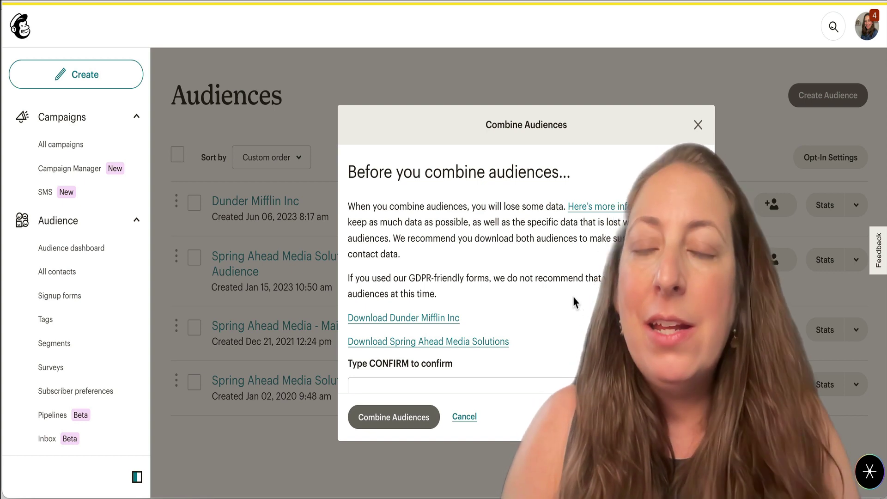
scroll(572, 302, "down", 1)
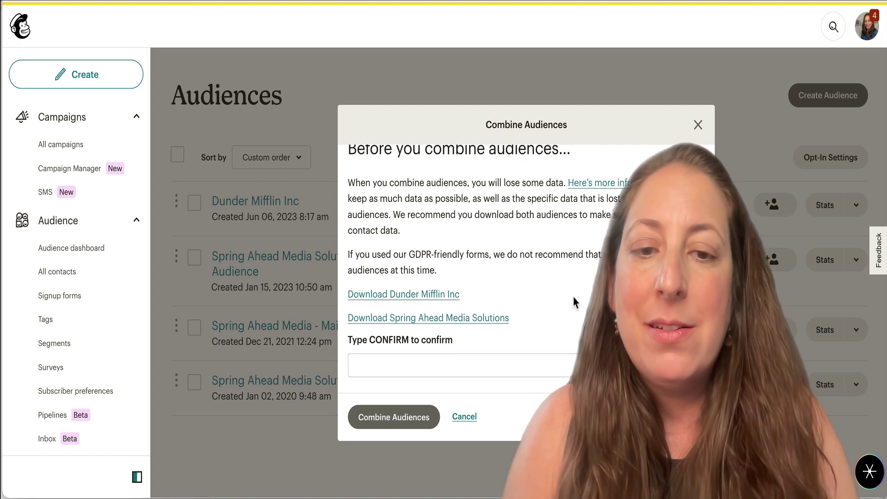
left_click(556, 372)
type("CONFIRM")
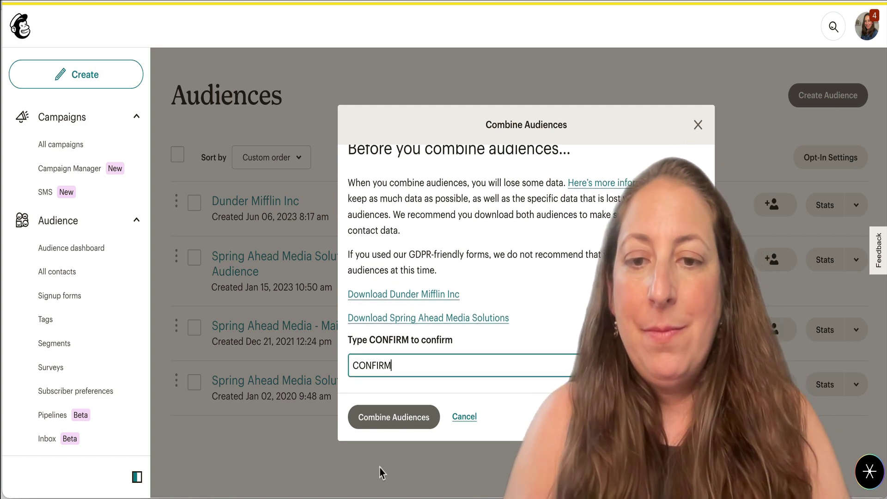
left_click(362, 421)
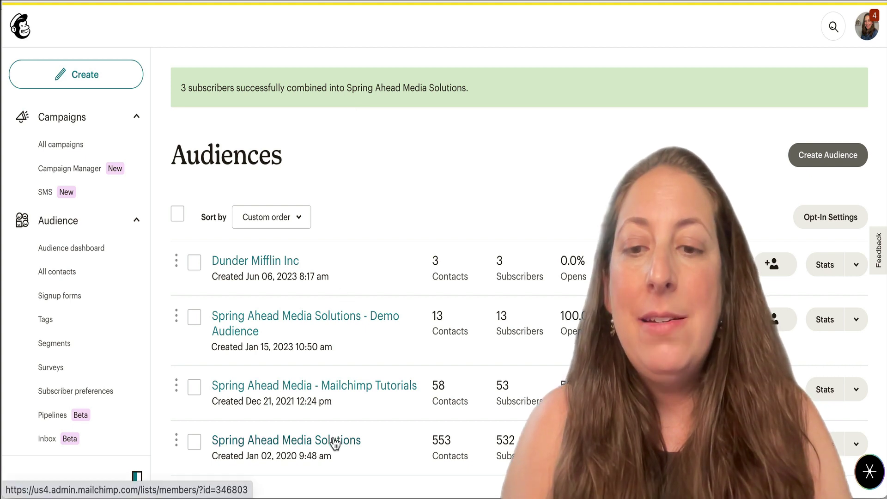
Review the Spring Ahead Media Solutions contacts table, then switch to the Dunder Mifflin Inc audience.
left_click(331, 441)
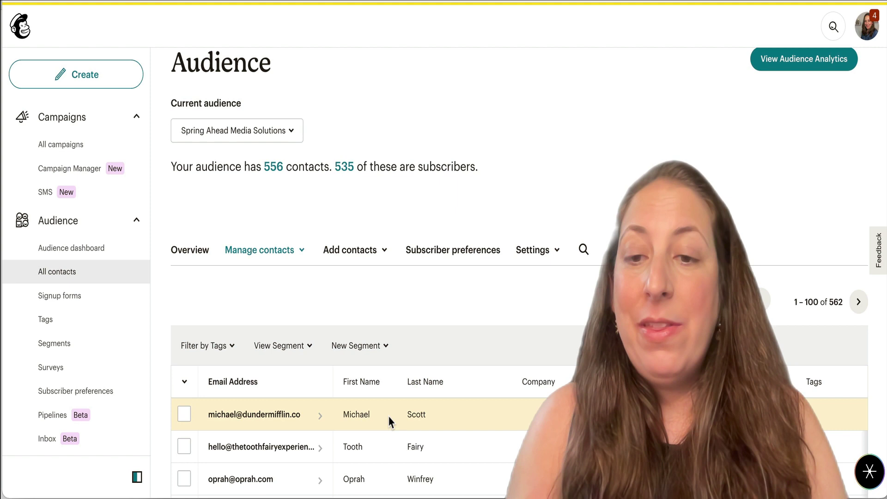
scroll(396, 418, "right", 10)
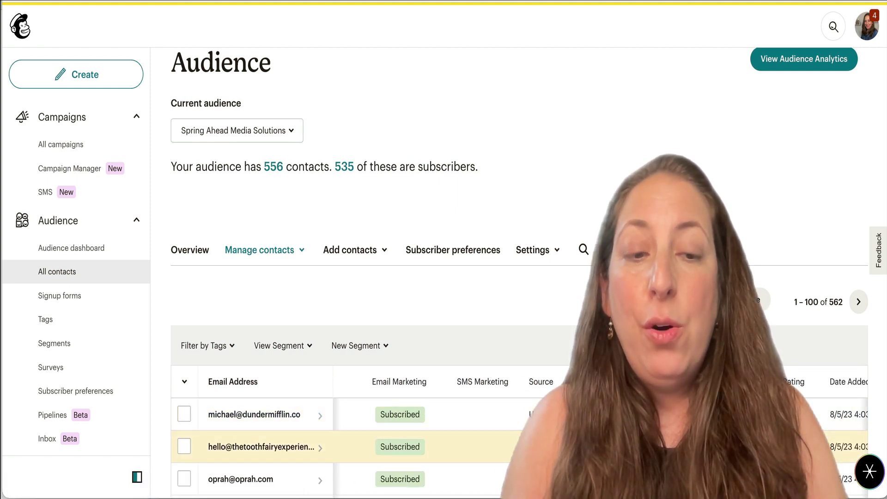
scroll(396, 446, "left", 3)
scroll(527, 389, "left", 6)
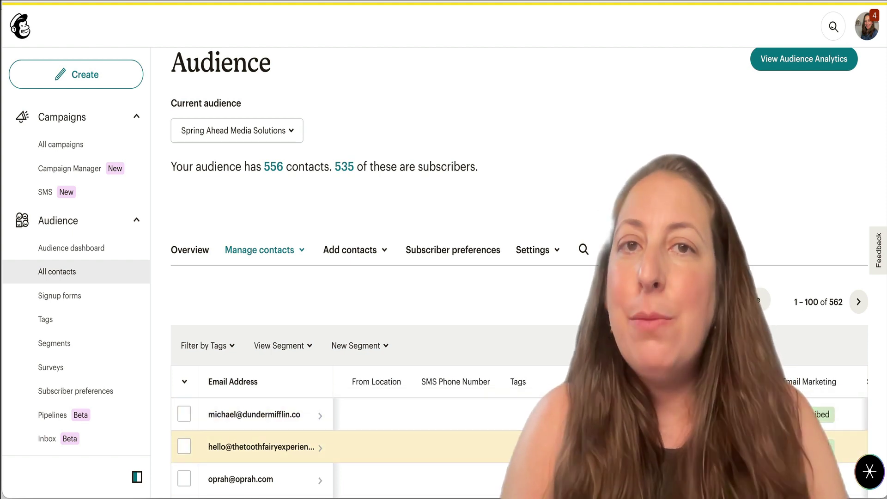
left_click(281, 139)
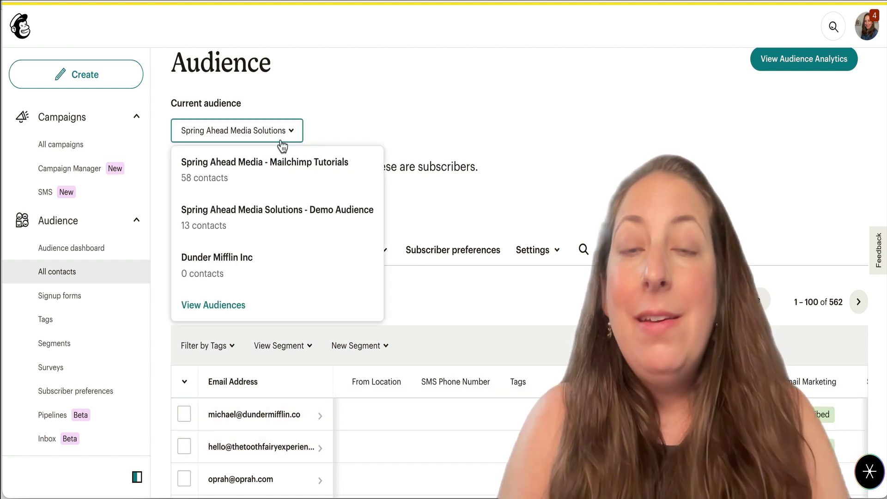
left_click(226, 260)
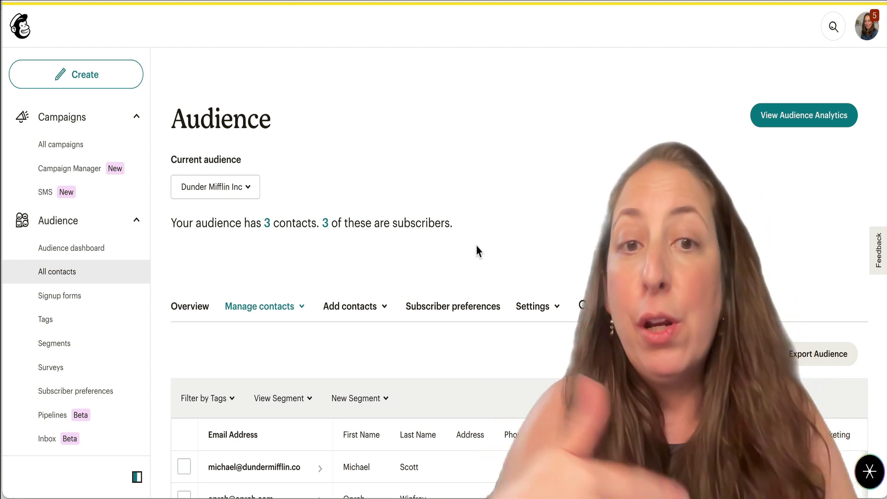
Export the Dunder Mifflin Inc contacts as a CSV file.
left_click(795, 362)
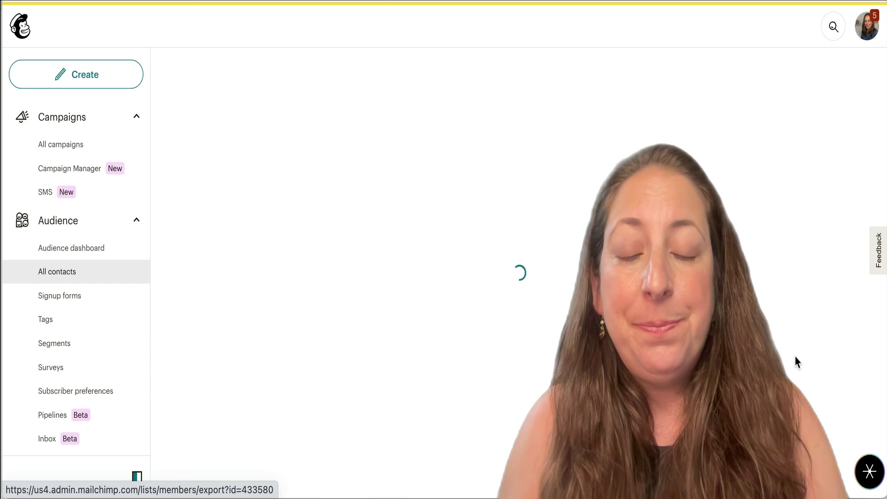
left_click(828, 415)
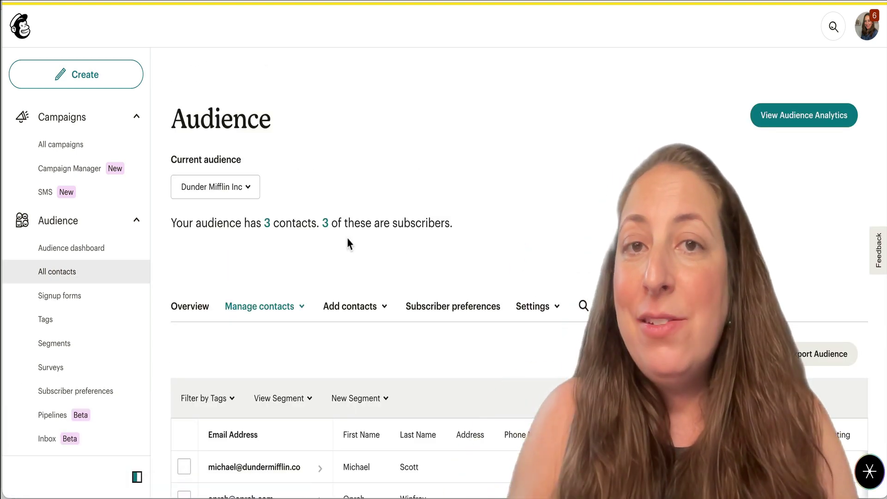
scroll(347, 243, "down", 1)
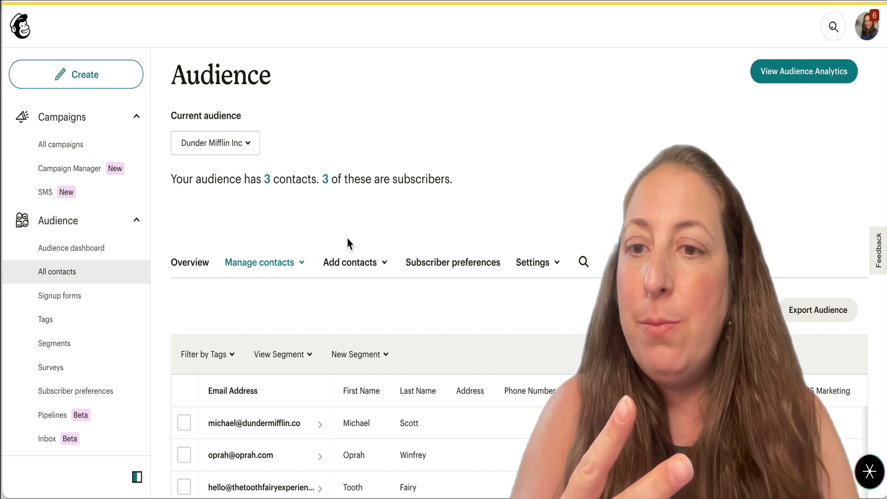
scroll(259, 257, "down", 2)
Select all three Dunder Mifflin Inc contacts and archive them, confirming the prompt.
left_click(184, 337)
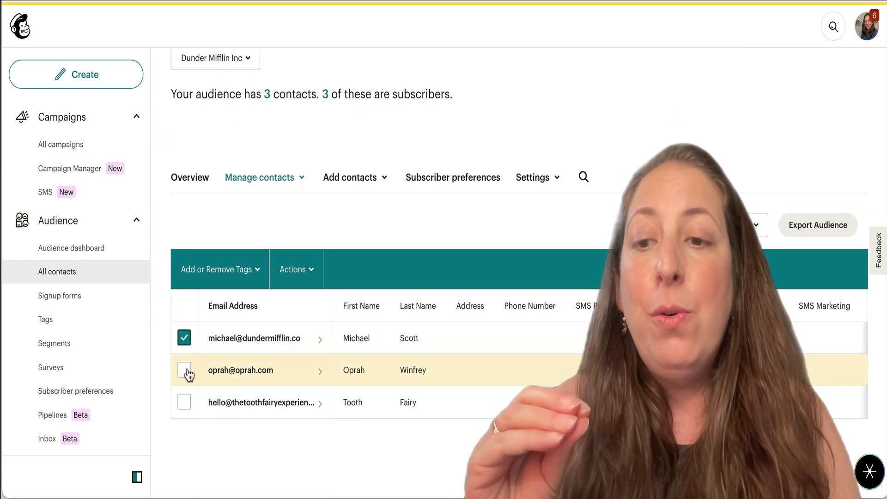
left_click(183, 369)
left_click(184, 402)
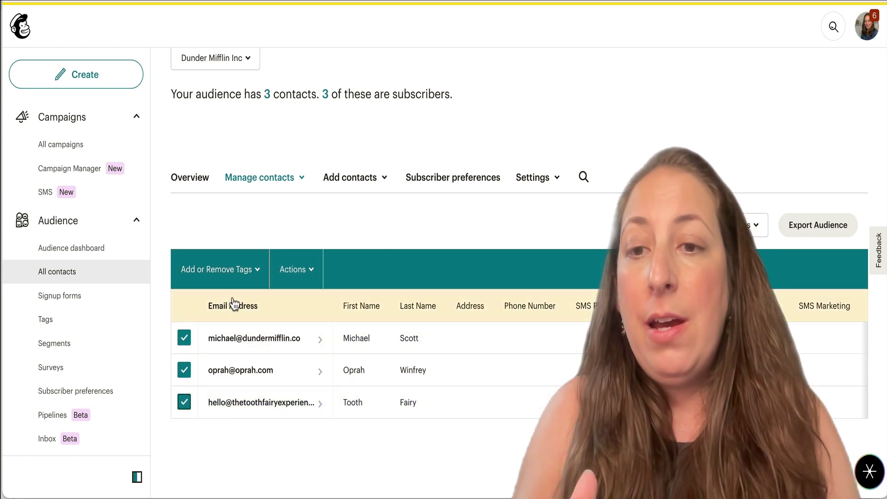
left_click(306, 270)
scroll(308, 463, "down", 1)
left_click(308, 488)
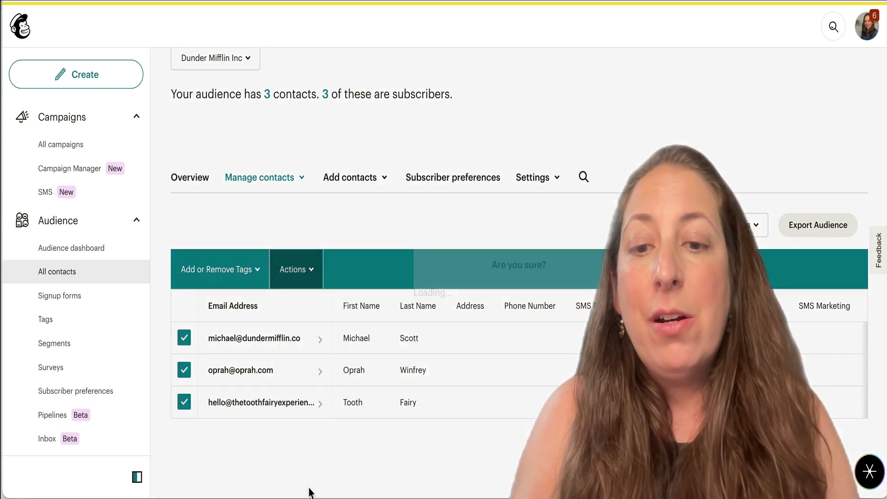
left_click(366, 360)
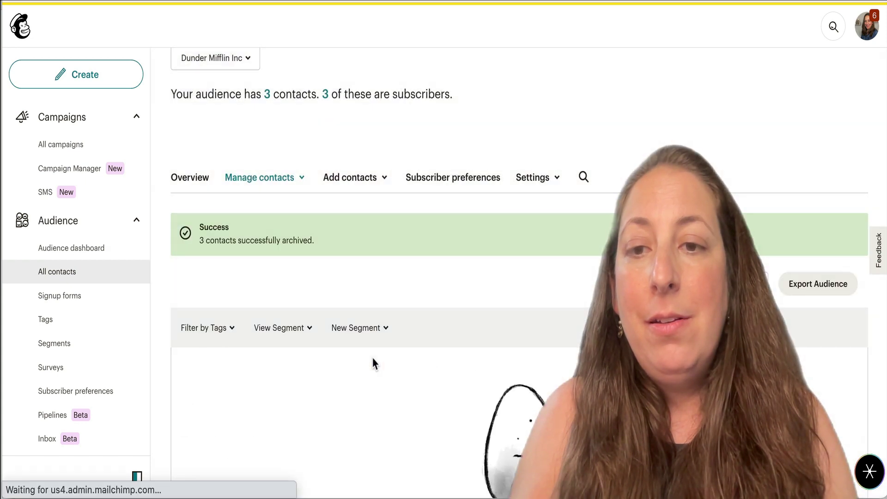
scroll(373, 358, "up", 1)
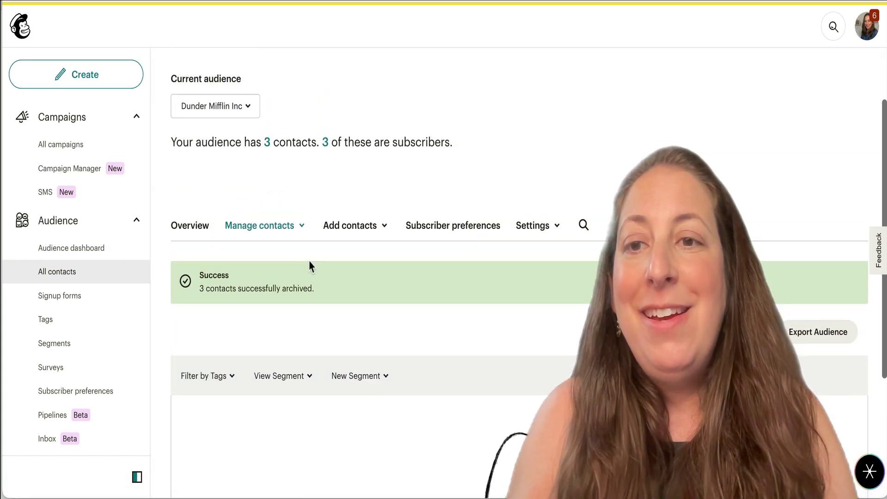
Switch to Spring Ahead Media Solutions and begin a contacts import from an uploaded file.
left_click(255, 117)
left_click(268, 233)
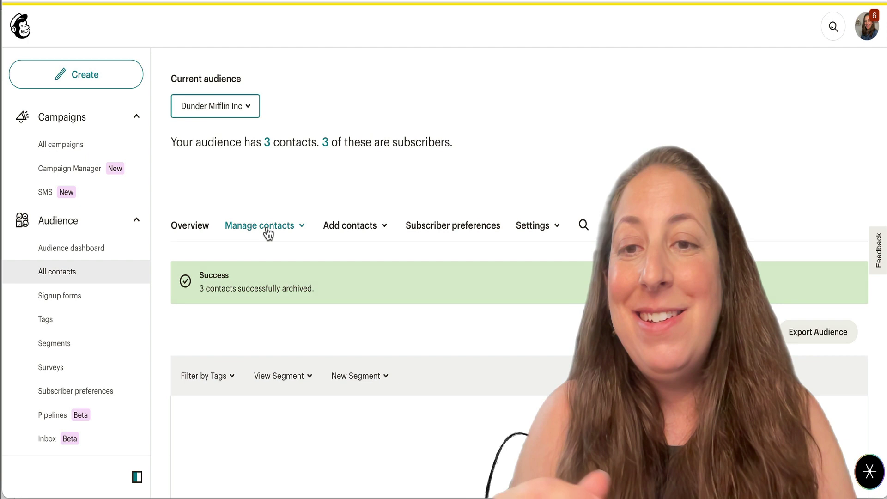
left_click(376, 307)
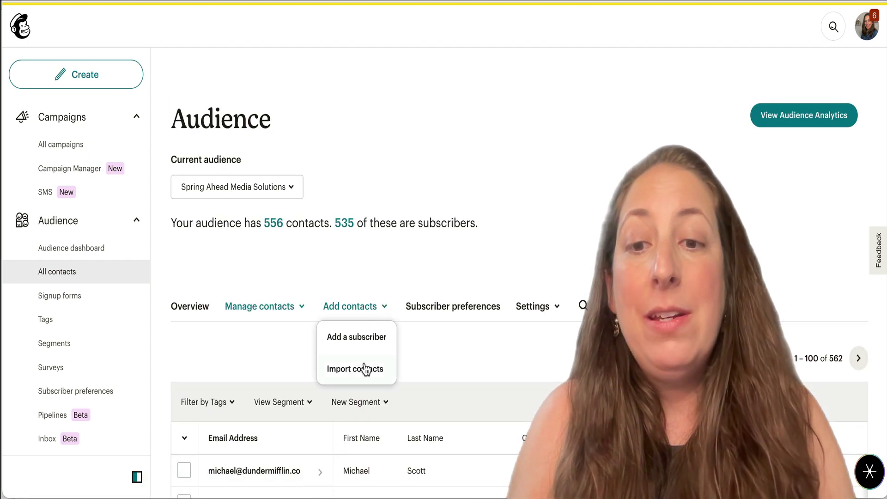
left_click(365, 369)
left_click(405, 296)
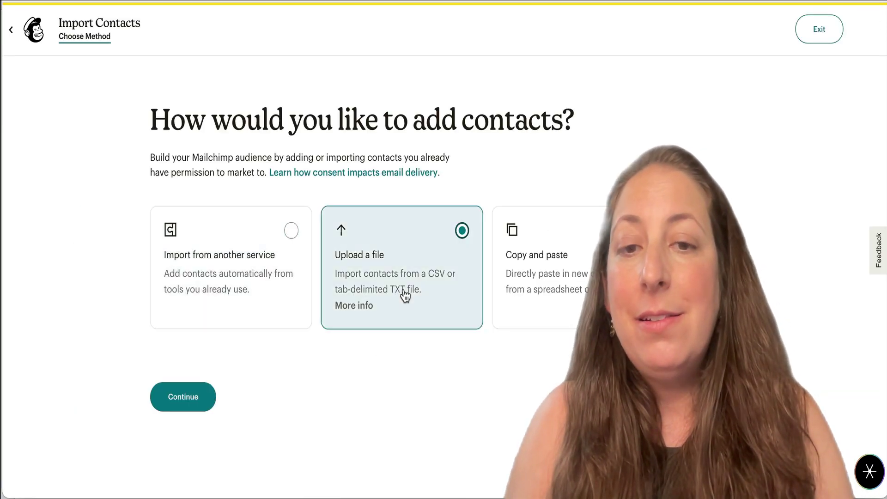
left_click(200, 403)
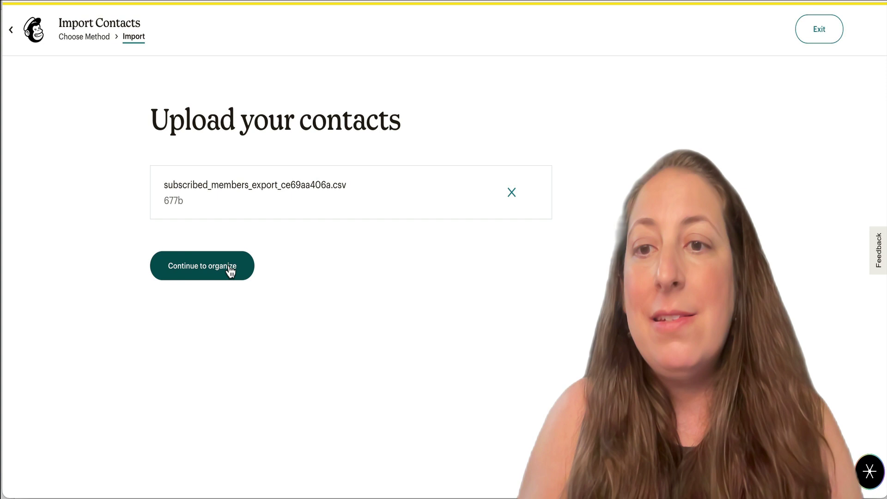
Upload the exported CSV as Subscribed with 'Update any existing contacts' ticked.
left_click(230, 270)
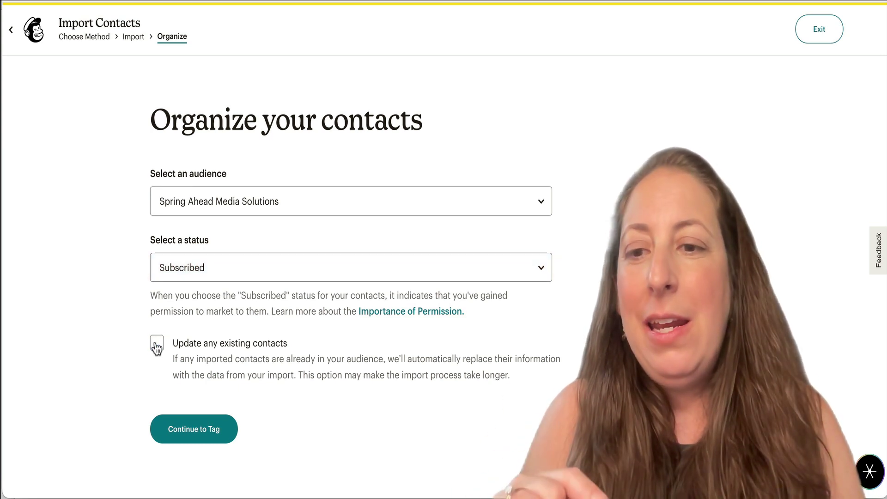
left_click(157, 343)
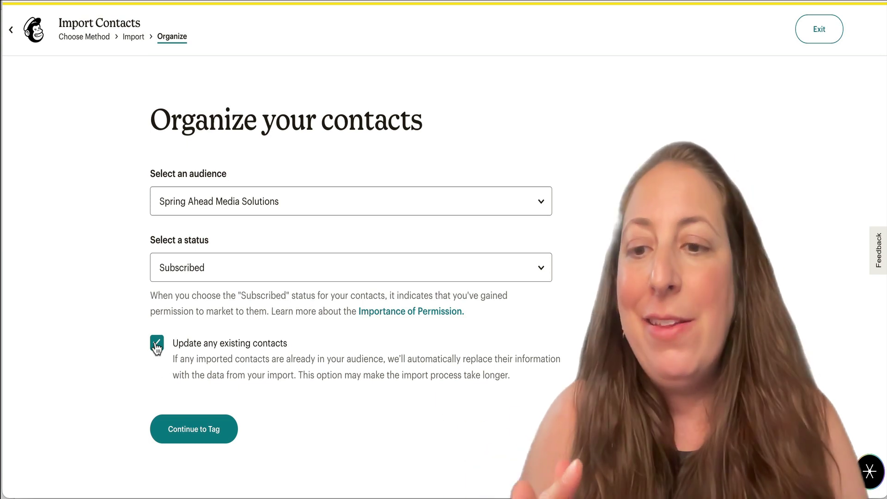
left_click(192, 433)
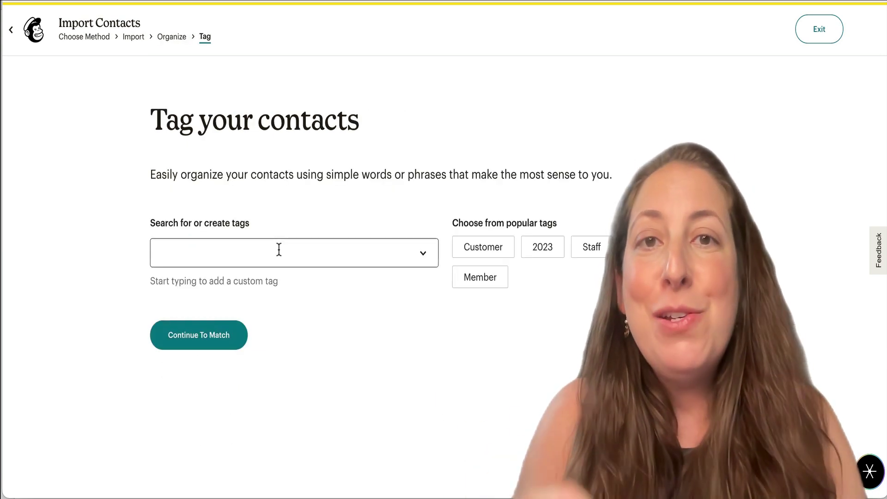
Create and apply a new 'Demo Audience' tag to the imported contacts.
left_click(278, 249)
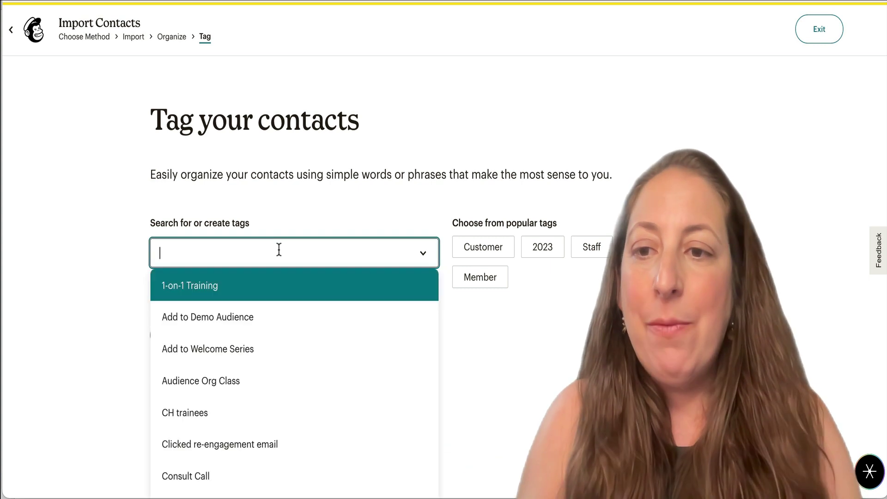
type("Demo Audi")
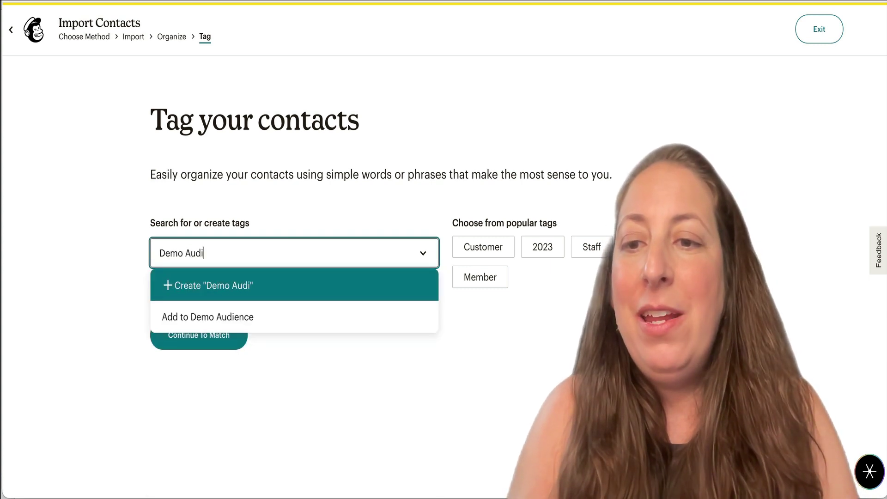
type("ence")
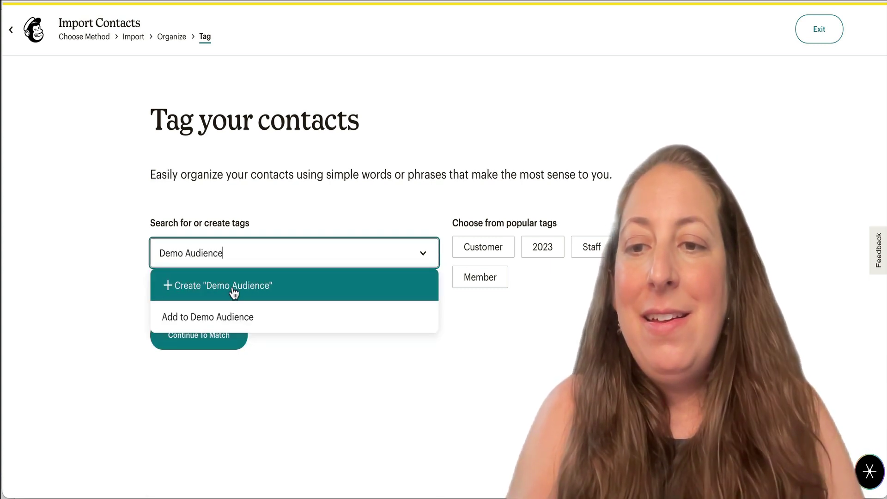
left_click(234, 290)
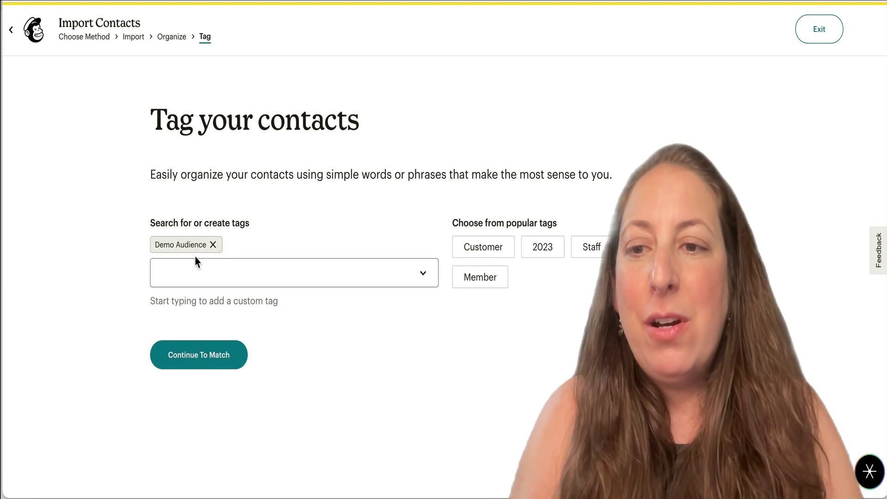
Exclude the Phone Number and Address - Combined columns, then finalize and complete the import.
left_click(208, 360)
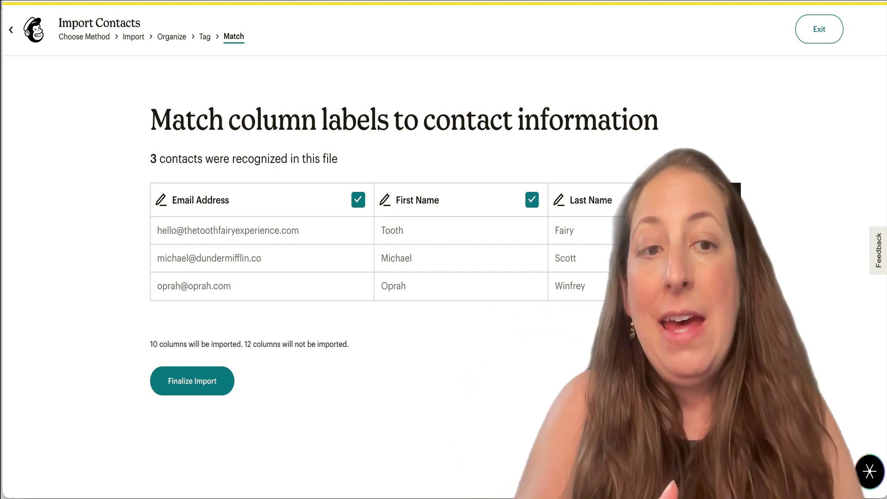
left_click(732, 242)
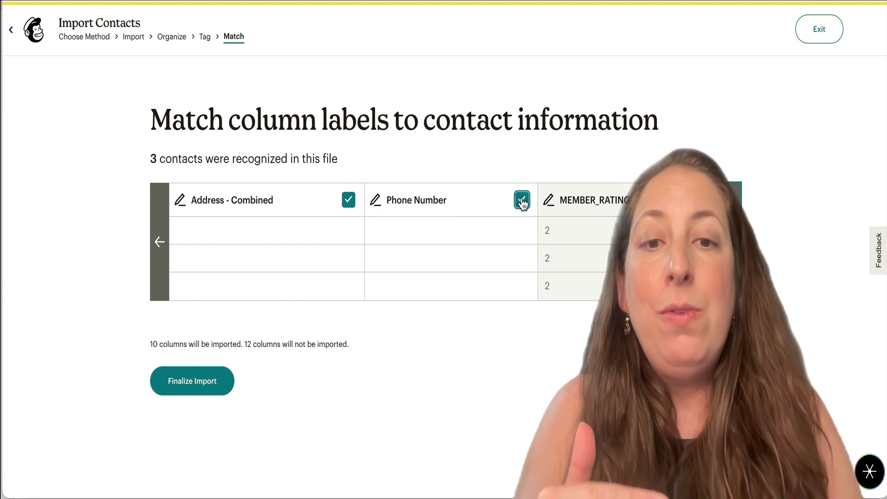
left_click(522, 200)
left_click(348, 201)
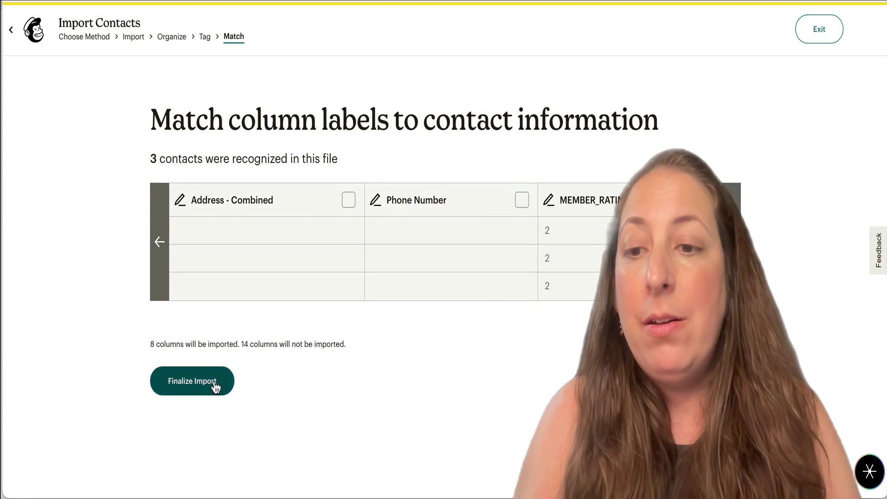
left_click(215, 385)
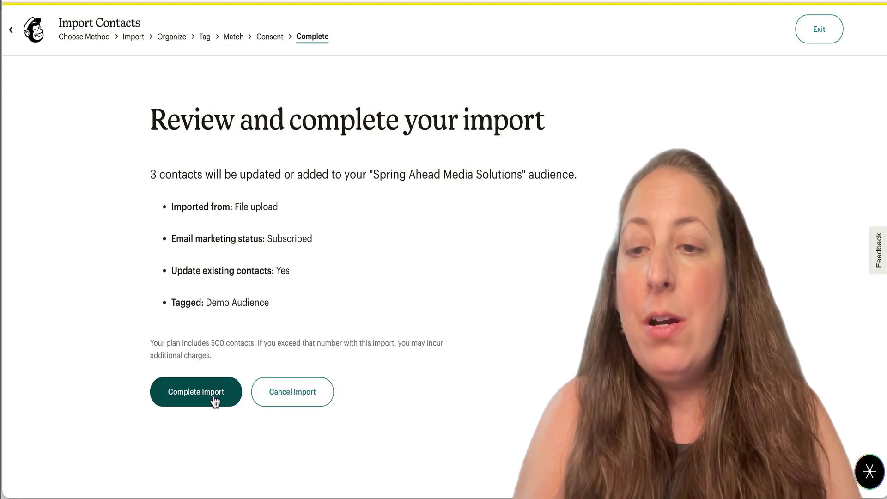
left_click(214, 392)
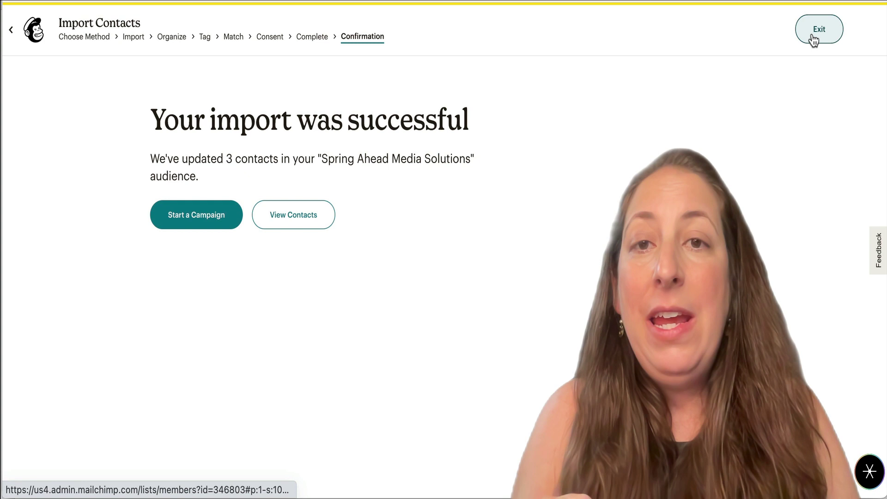
Exit the import and select the empty Dunder Mifflin Inc audience on the Audiences list.
left_click(813, 41)
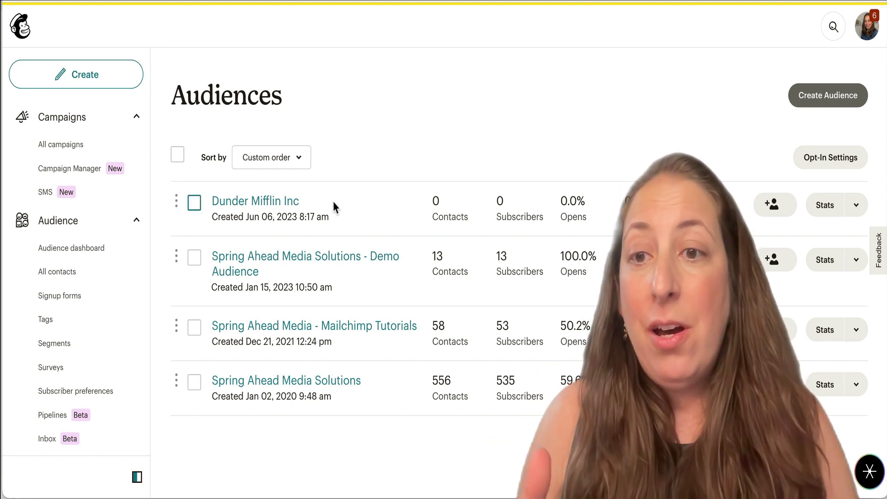
left_click(194, 207)
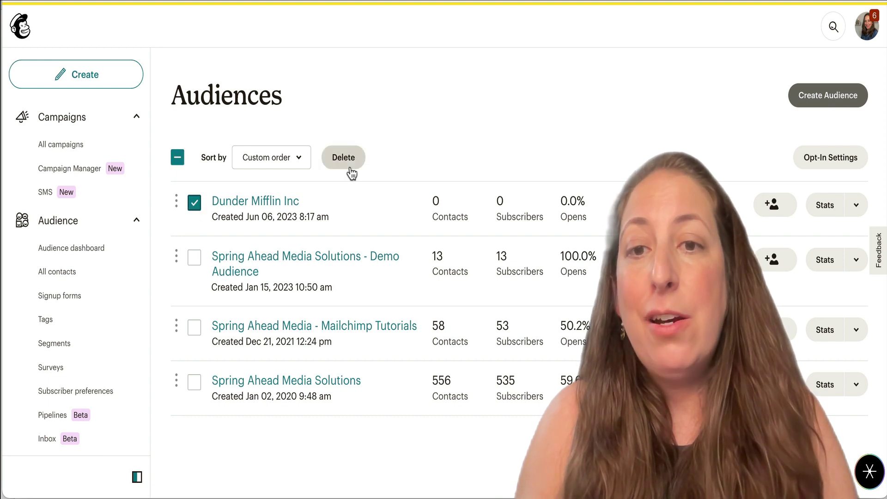